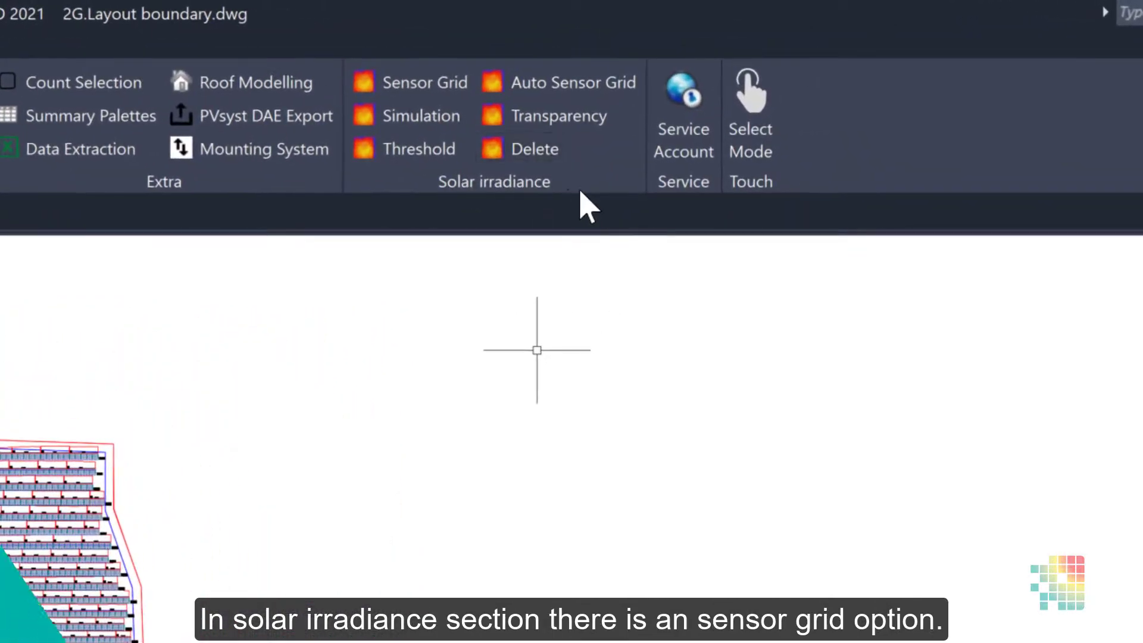
- Draw a rectangular sensor grid that encloses the whole PV module layout
{"action": "left_click", "coordinate": [424, 82]}
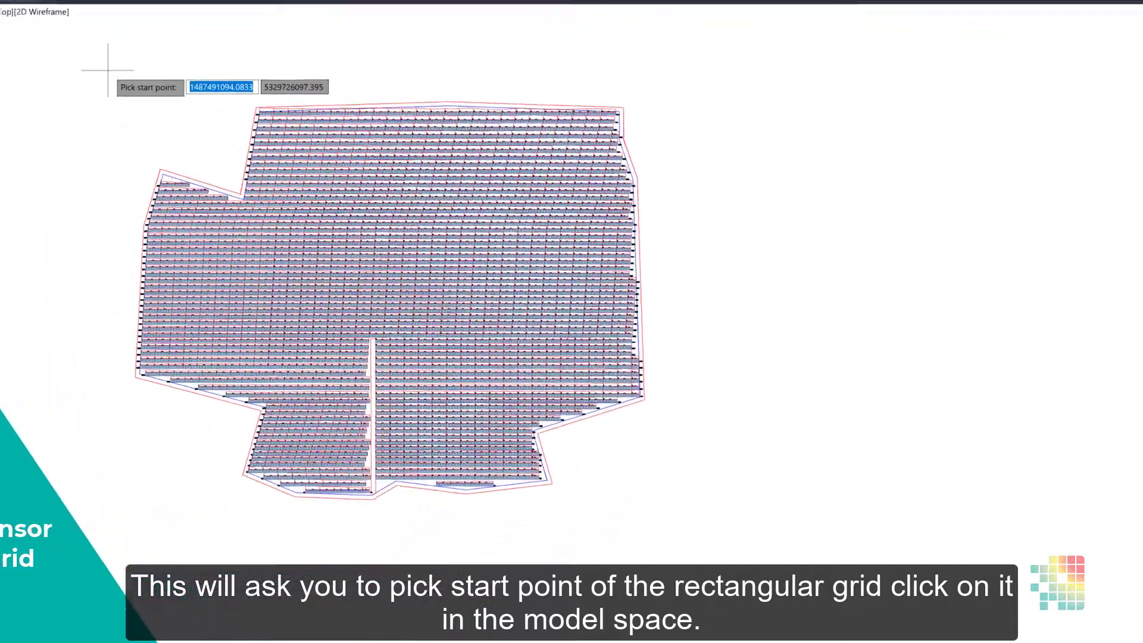
{"action": "left_click", "coordinate": [125, 65]}
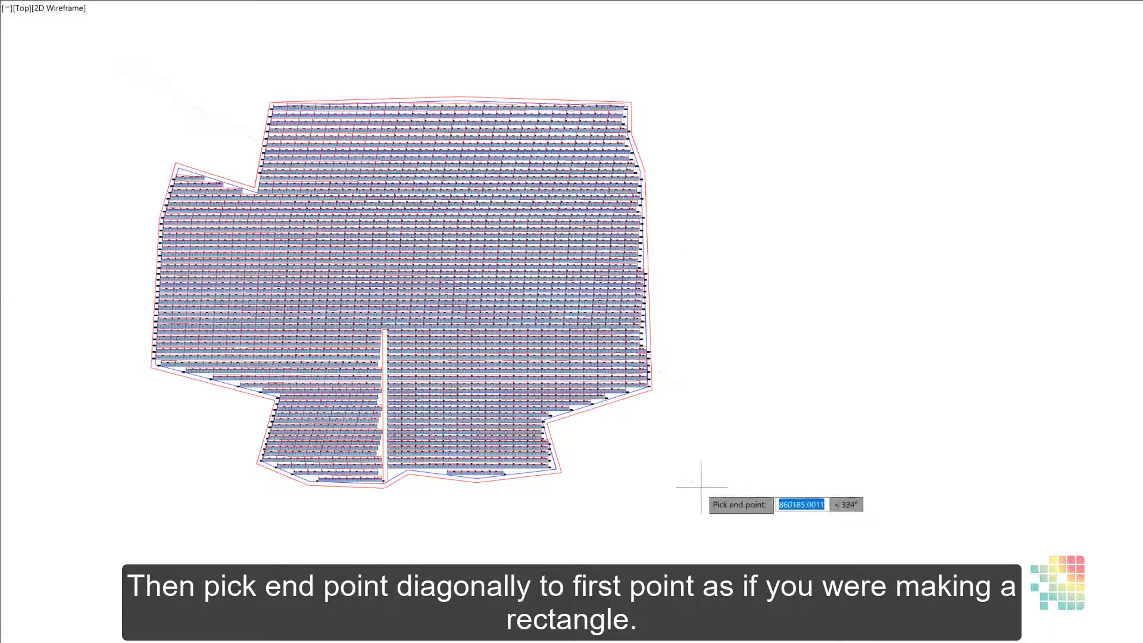
{"action": "left_click", "coordinate": [702, 511]}
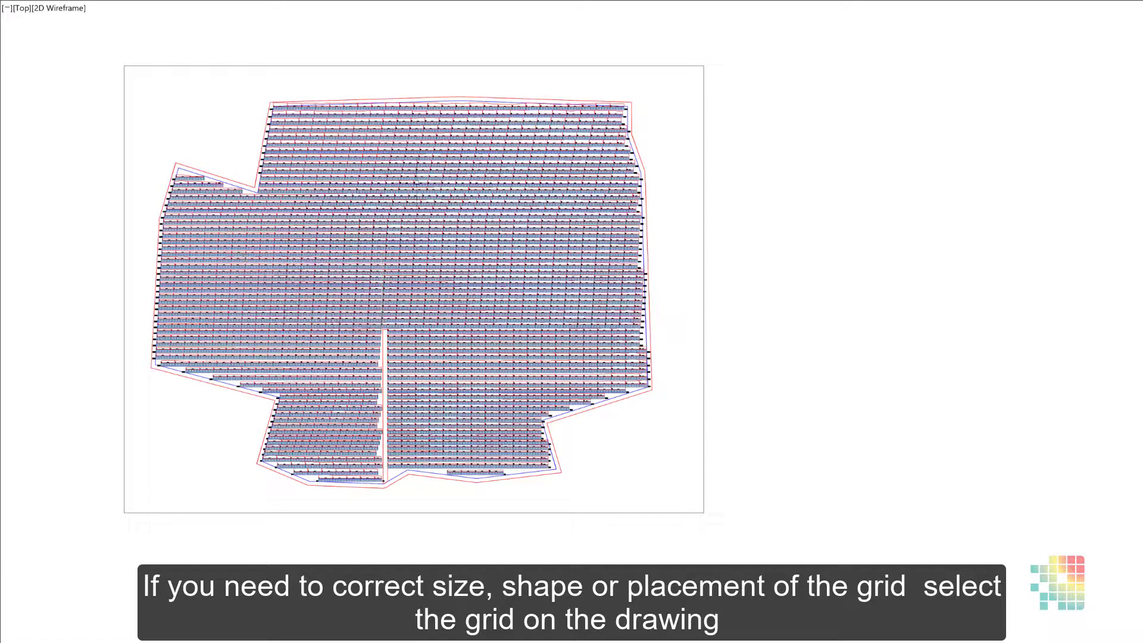
- Try stretching the sensor grid's upper-right corner outward and undo the stretch
{"action": "left_click", "coordinate": [678, 66]}
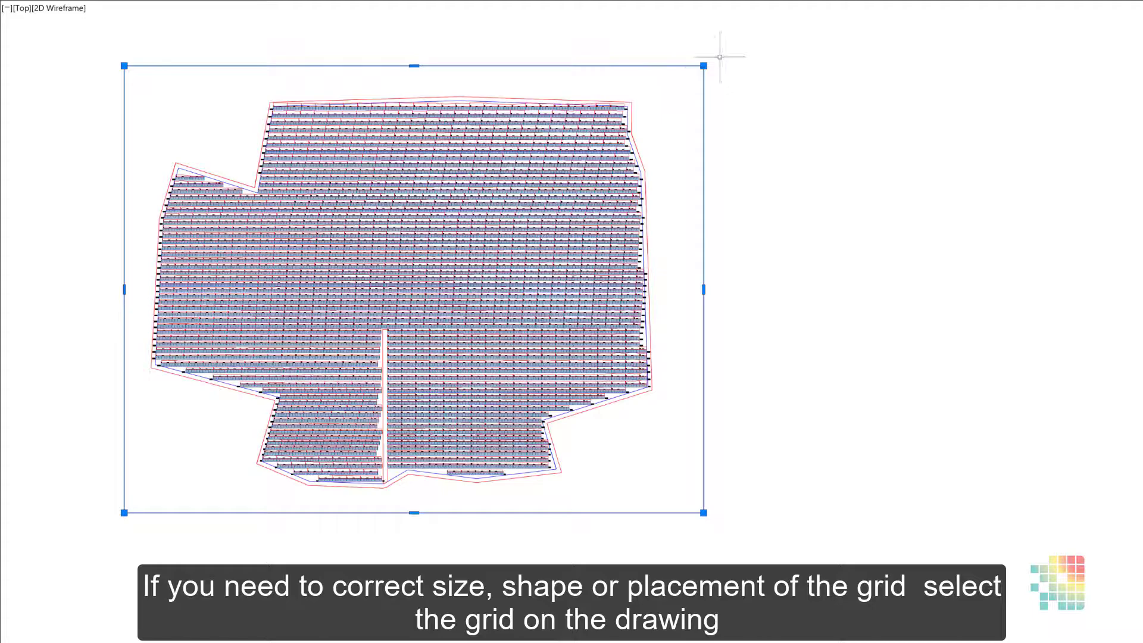
{"action": "left_click", "coordinate": [703, 66]}
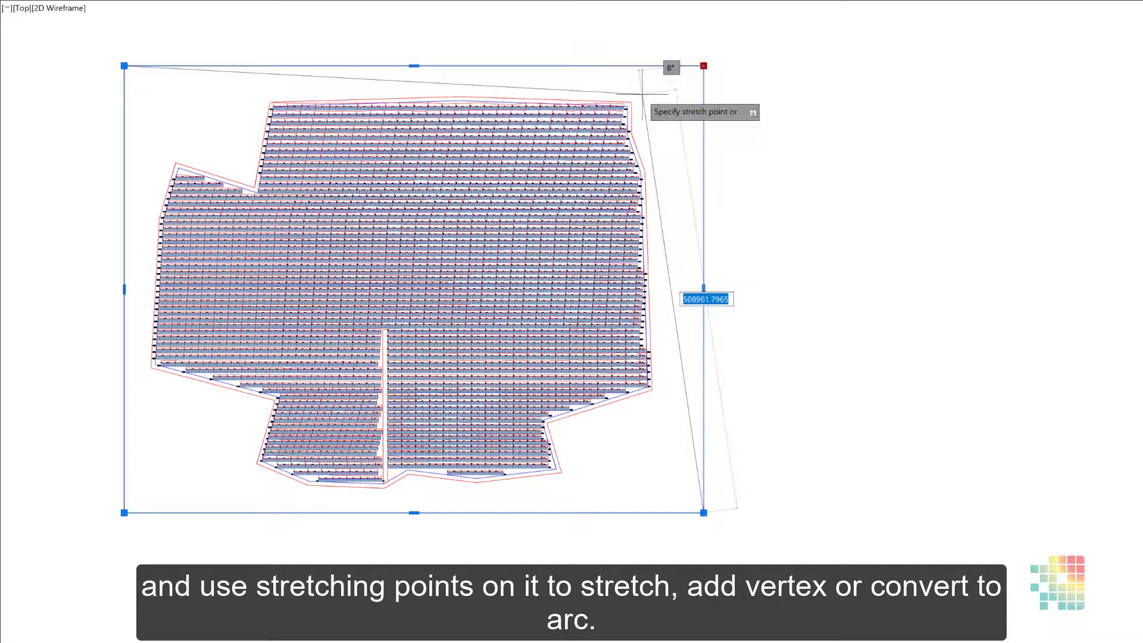
{"action": "left_click", "coordinate": [743, 56]}
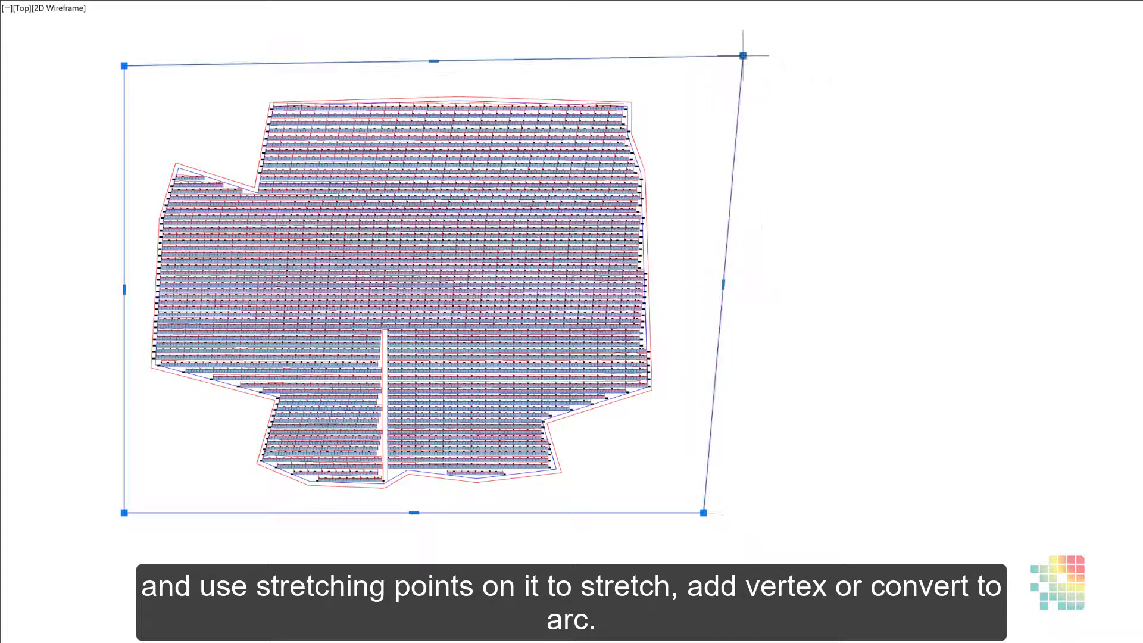
{"action": "key", "text": "ctrl+z"}
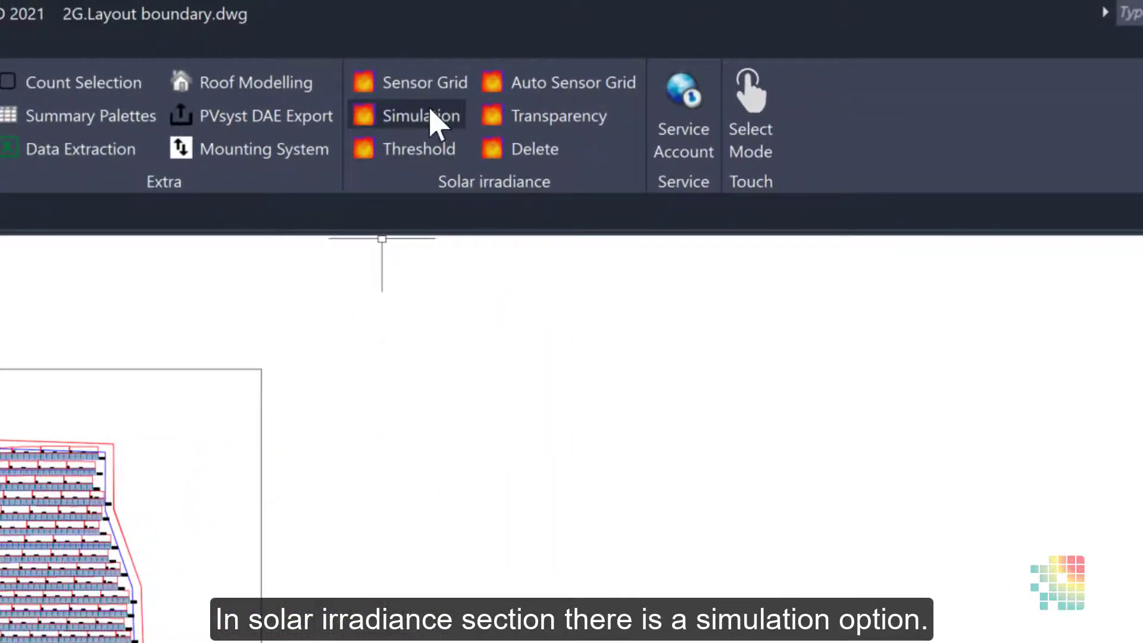
- Start the irradiance Simulation and get the Brussels 064510 (IWEC) EPW weather file from EnergyPlus's weather data for Belgium in Europe
{"action": "left_click", "coordinate": [429, 119]}
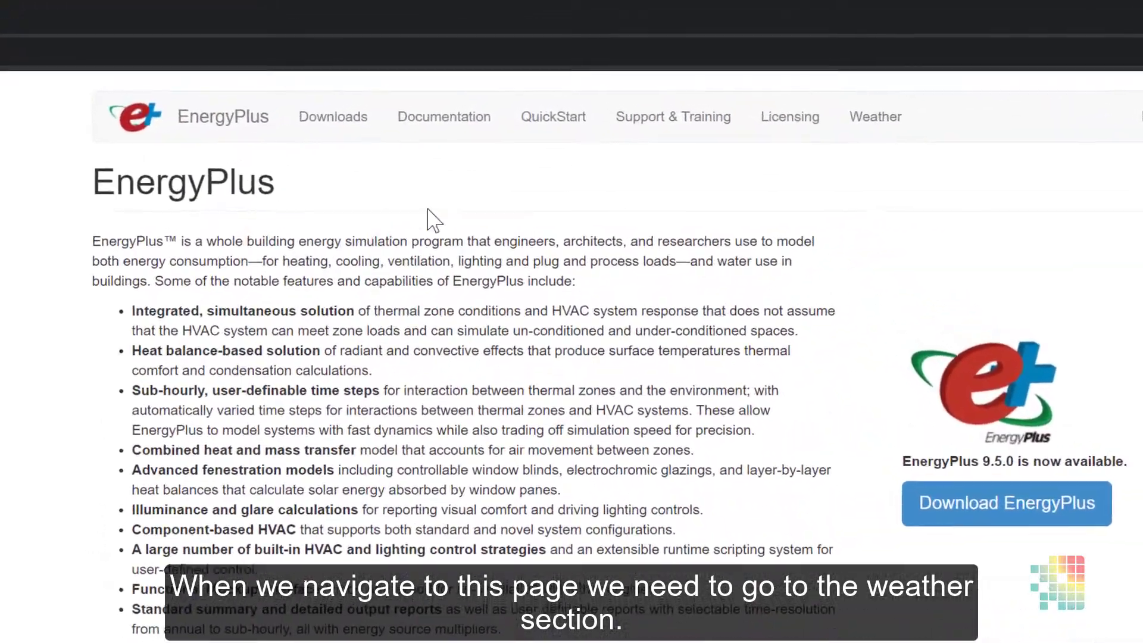
{"action": "left_click", "coordinate": [858, 122]}
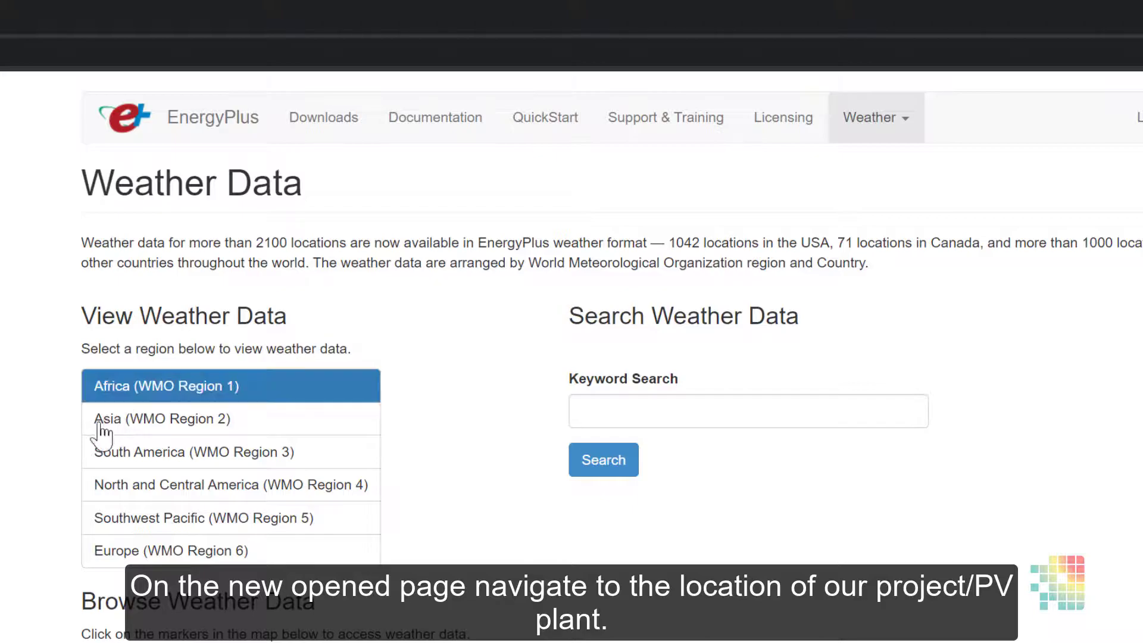
{"action": "left_click", "coordinate": [111, 560]}
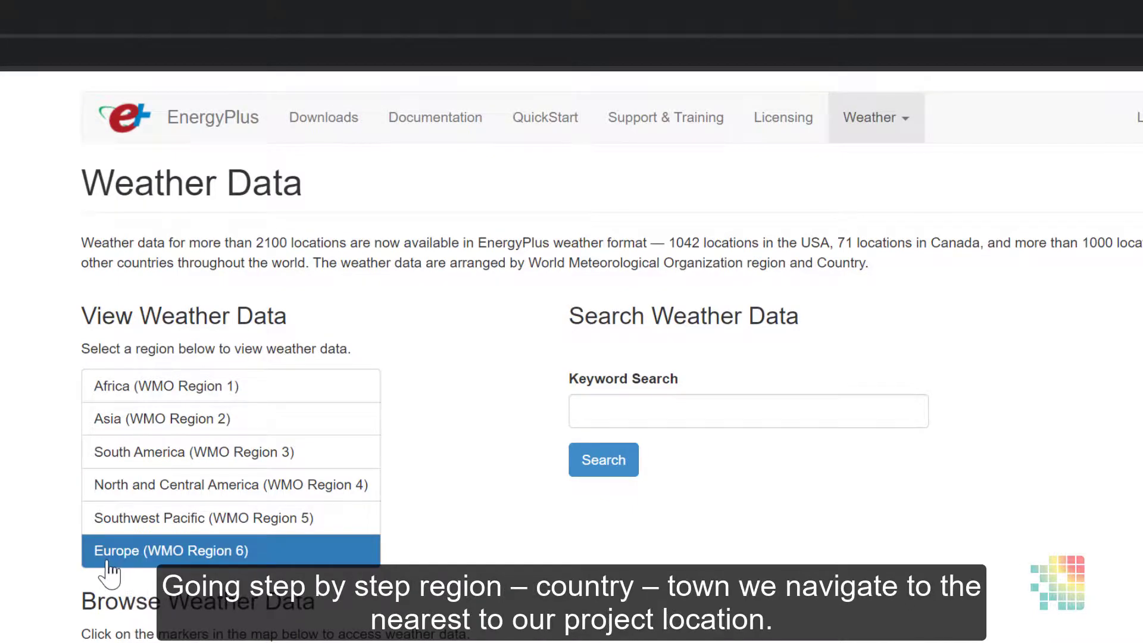
{"action": "left_click", "coordinate": [245, 419]}
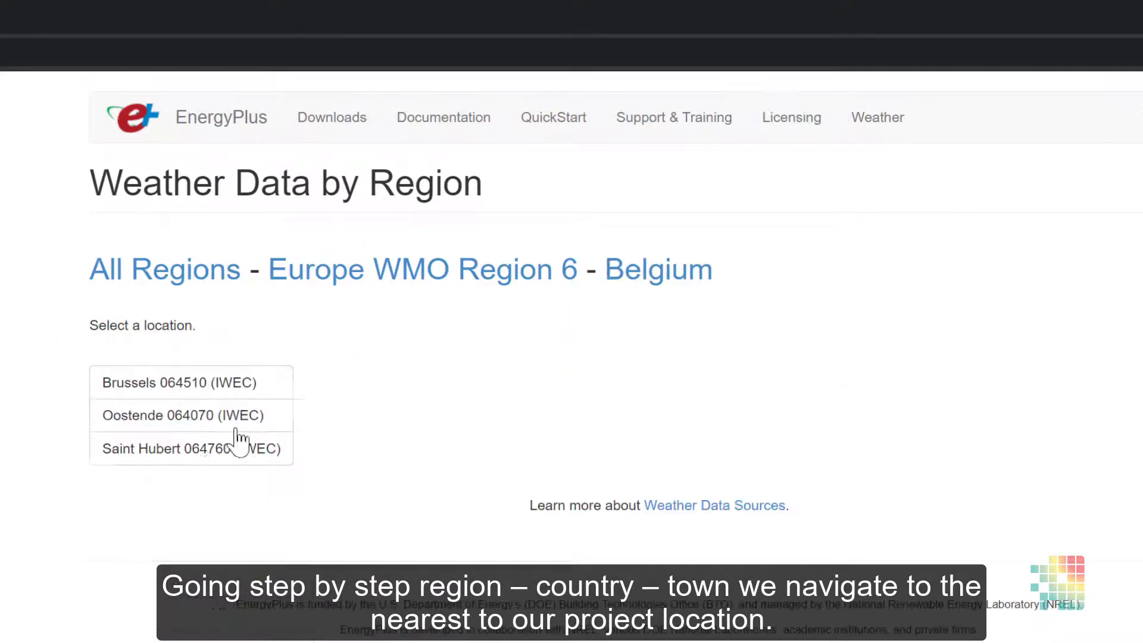
{"action": "left_click", "coordinate": [121, 394]}
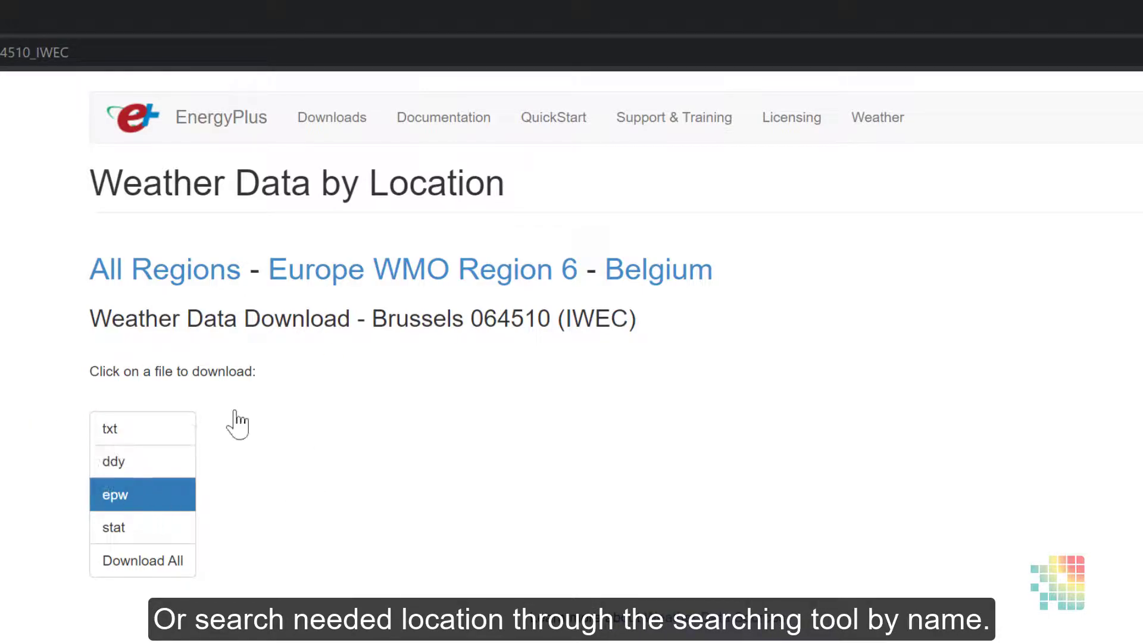
- Browse the EnergyPlus weather data map around Belgium and its neighbouring countries for available locations
{"action": "left_click", "coordinate": [882, 130]}
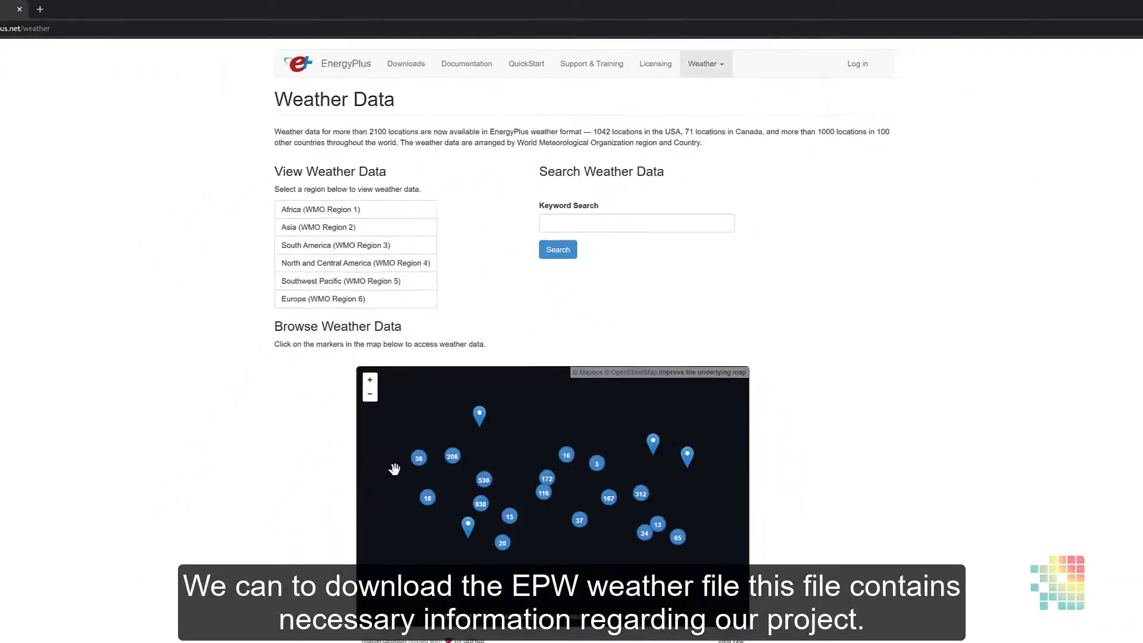
{"action": "scroll", "coordinate": [529, 409], "scroll_direction": "up", "scroll_amount": 9}
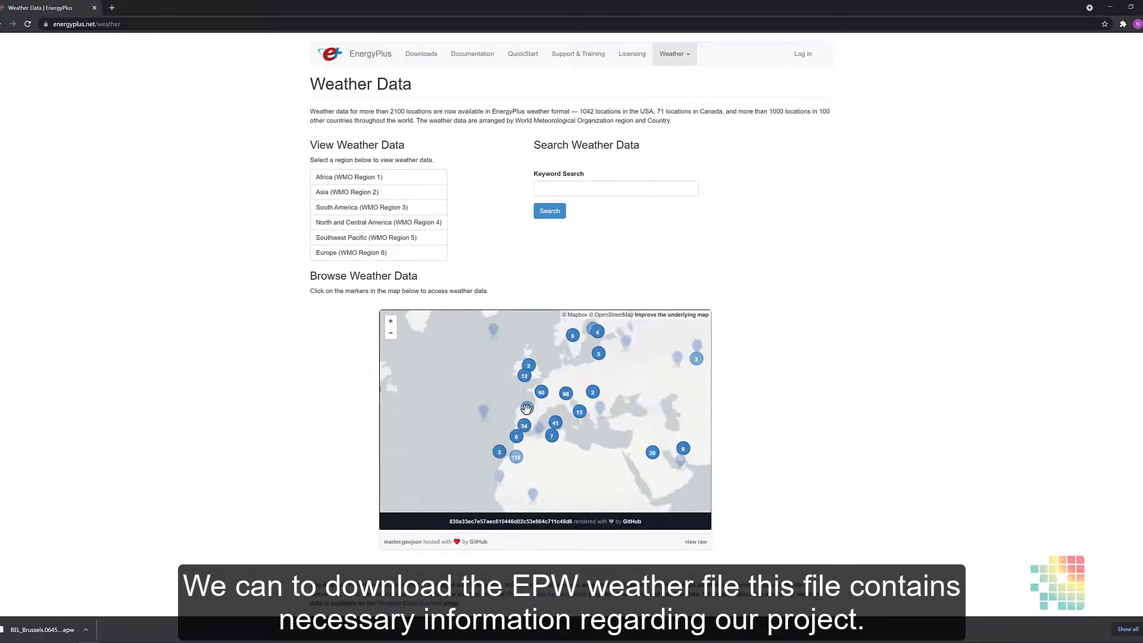
{"action": "scroll", "coordinate": [528, 414], "scroll_direction": "down", "scroll_amount": 9}
{"action": "scroll", "coordinate": [527, 433], "scroll_direction": "up", "scroll_amount": 5}
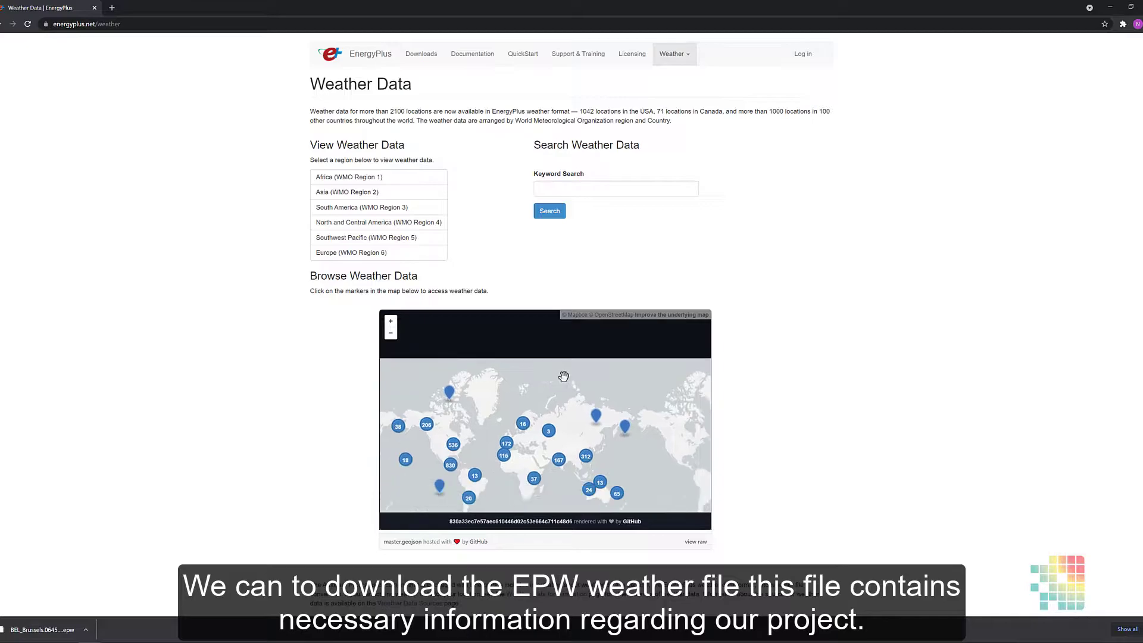
{"action": "scroll", "coordinate": [544, 384], "scroll_direction": "up", "scroll_amount": 4}
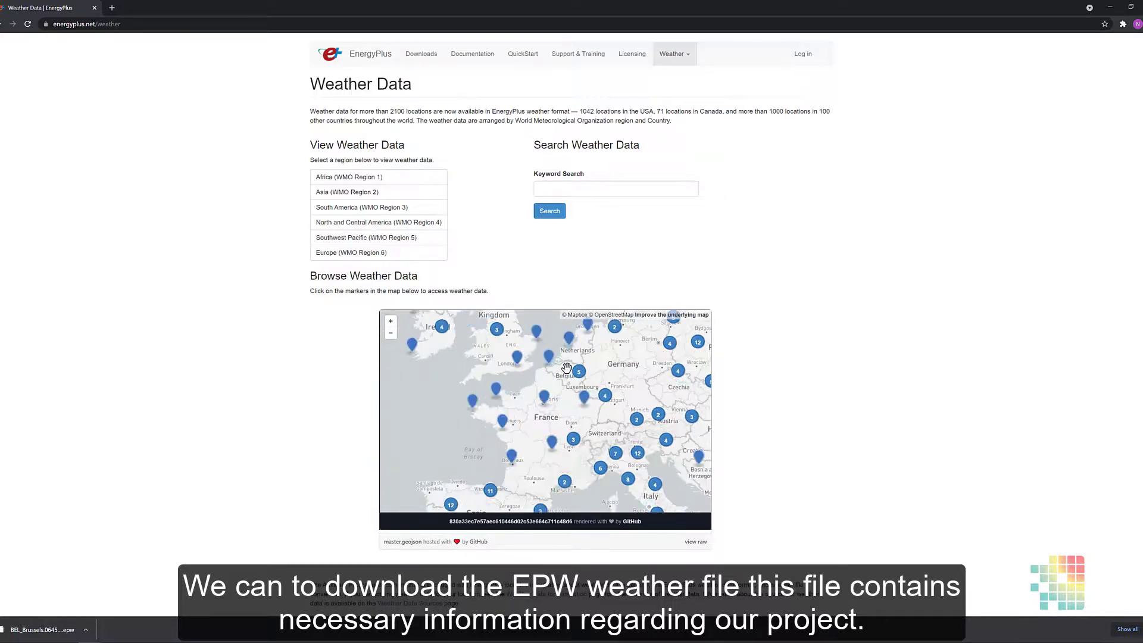
{"action": "scroll", "coordinate": [566, 367], "scroll_direction": "up", "scroll_amount": 3}
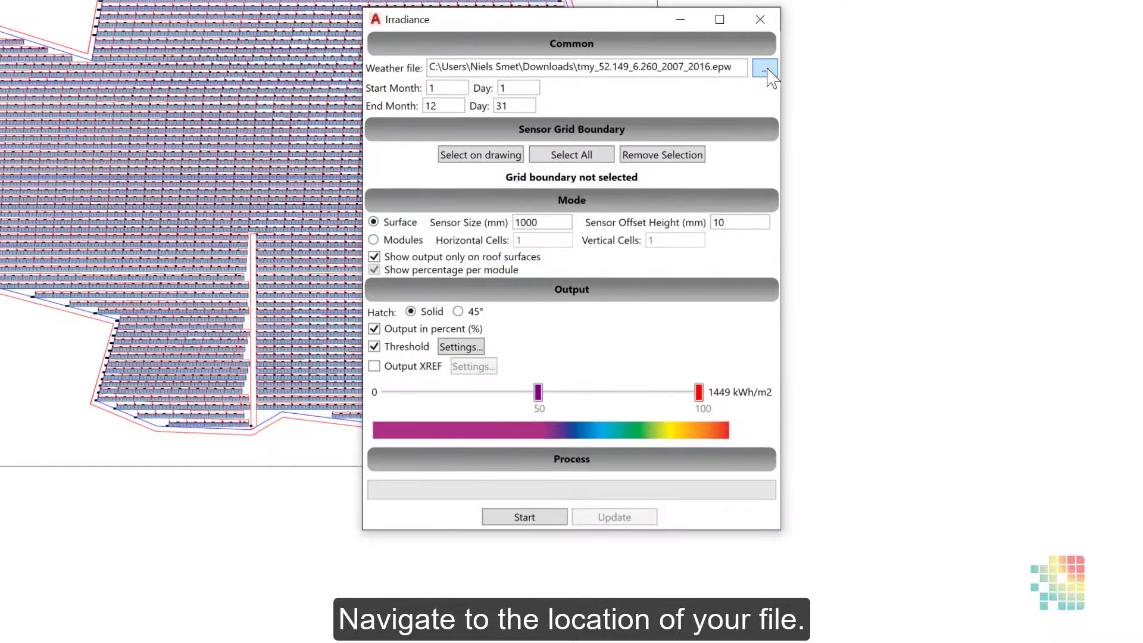
- Load BEL_Brussels.064510_IWEC (1).epw from the Downloads folder as the simulation's weather file
{"action": "left_click", "coordinate": [736, 117]}
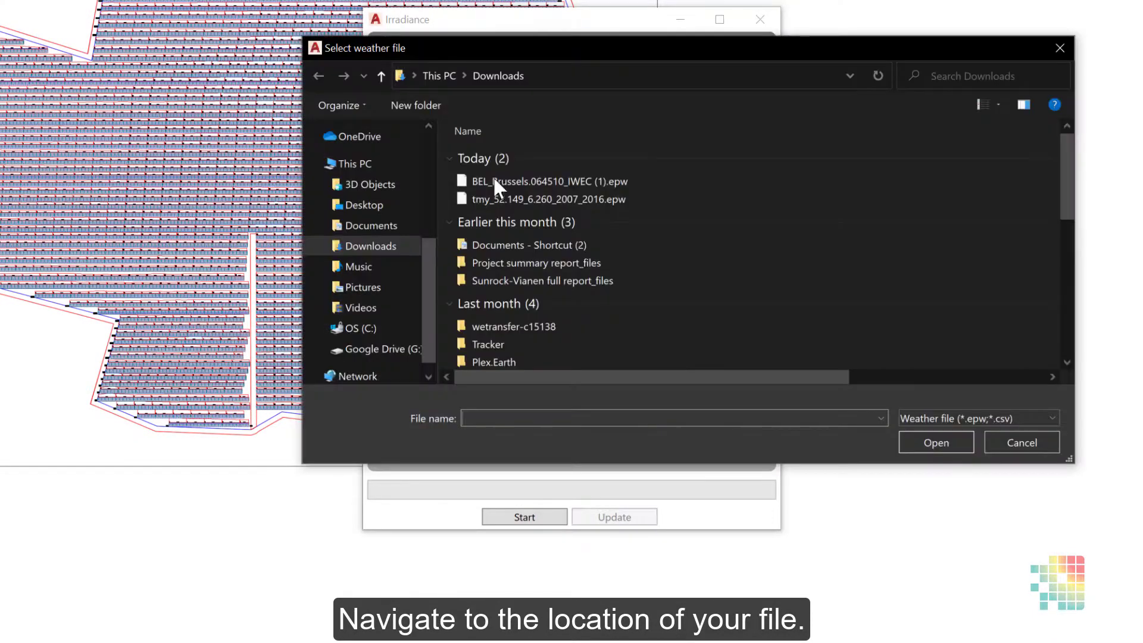
{"action": "left_click", "coordinate": [502, 181]}
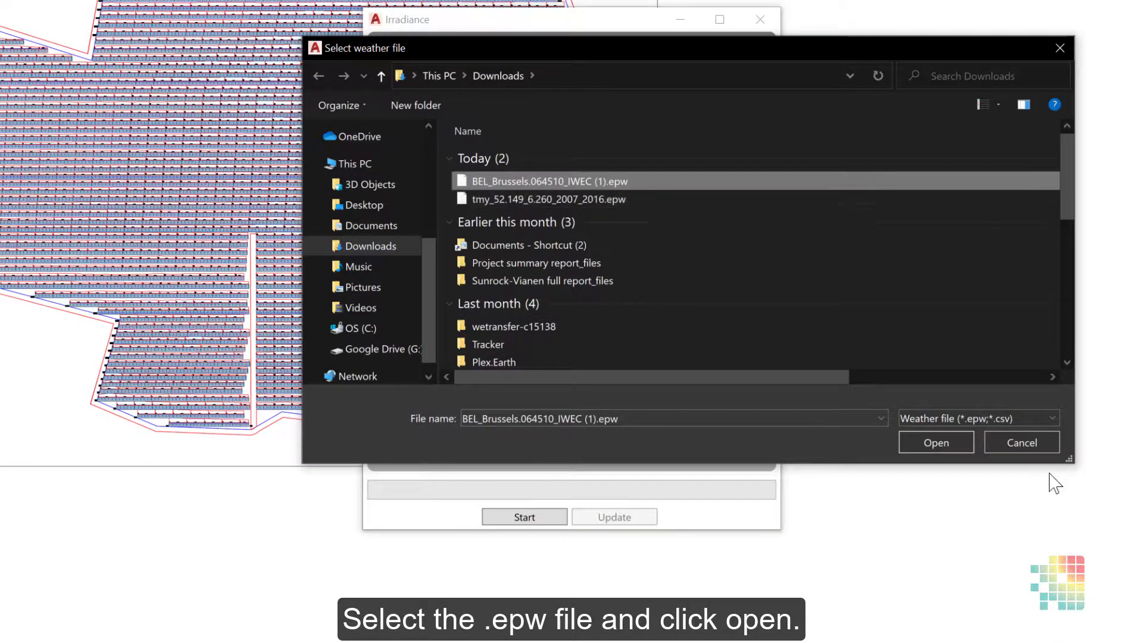
{"action": "left_click", "coordinate": [922, 442]}
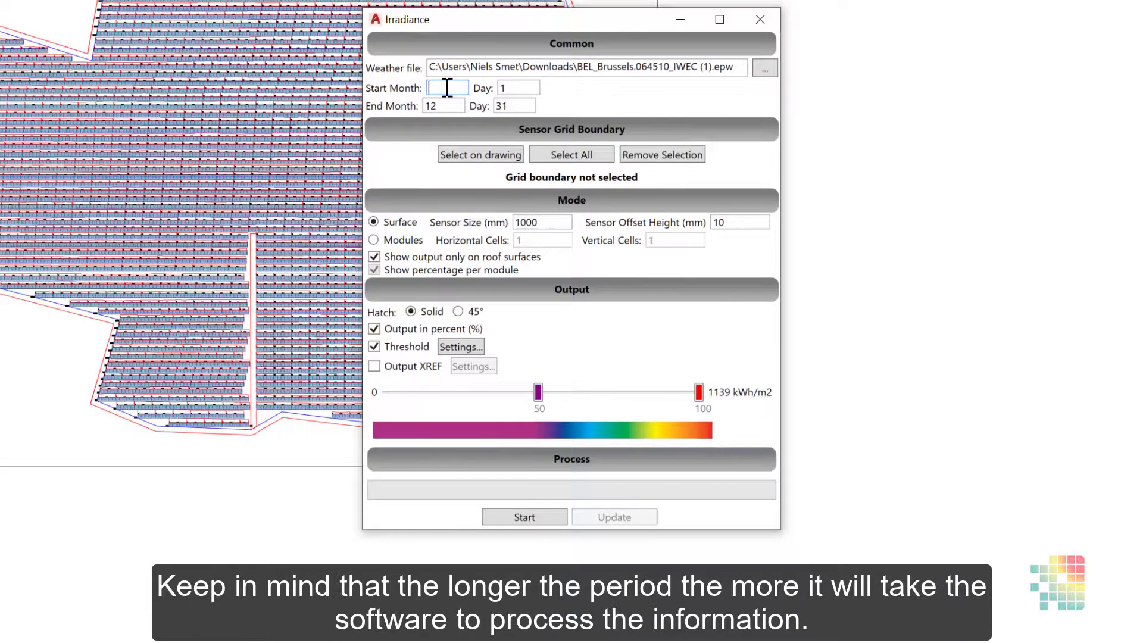
- Set the simulation period to start in month 2, day 15, and select all sensor grid boundaries
{"action": "left_click", "coordinate": [534, 75]}
{"action": "type", "text": "5"}
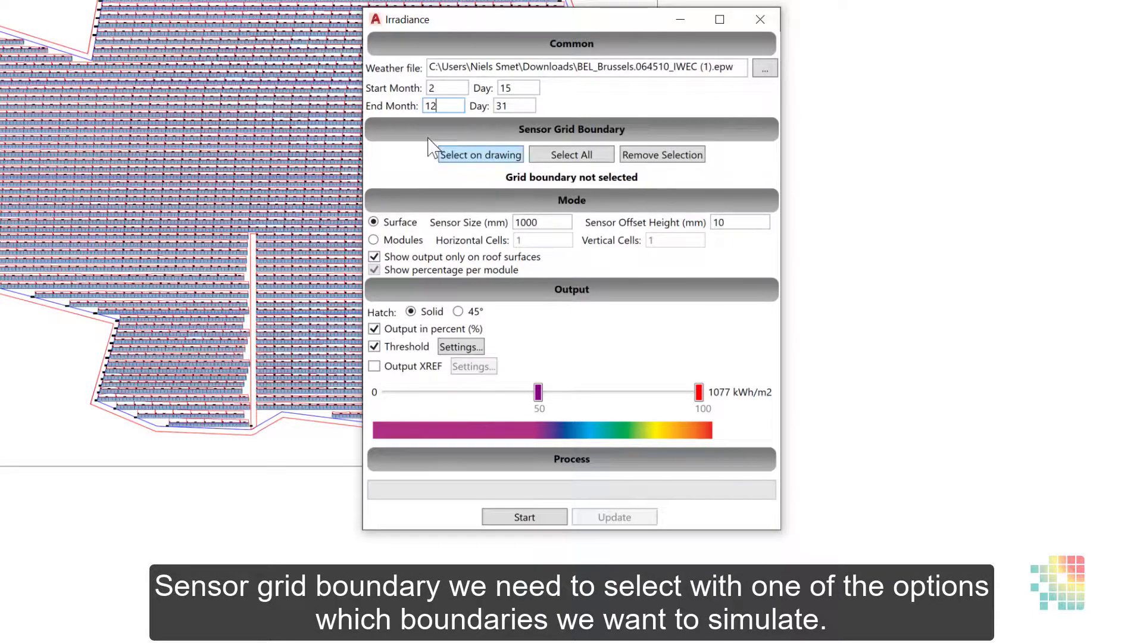
{"action": "left_click", "coordinate": [586, 161]}
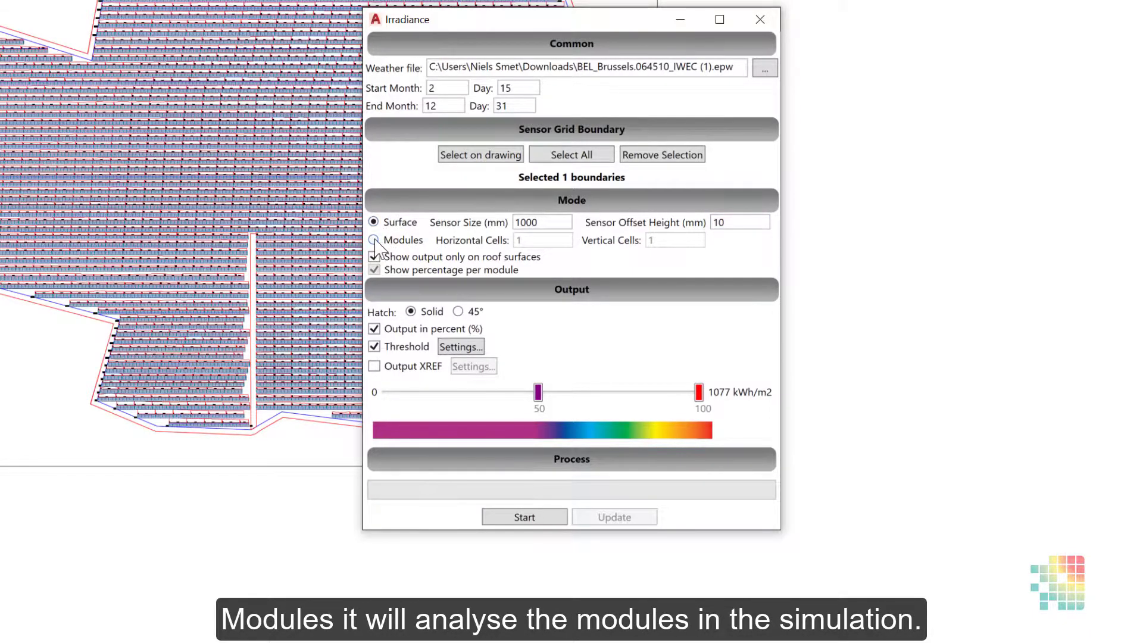
- Try the Modules analysis mode and its percentage-per-module option, and return the mode to Surface
{"action": "left_click", "coordinate": [411, 239]}
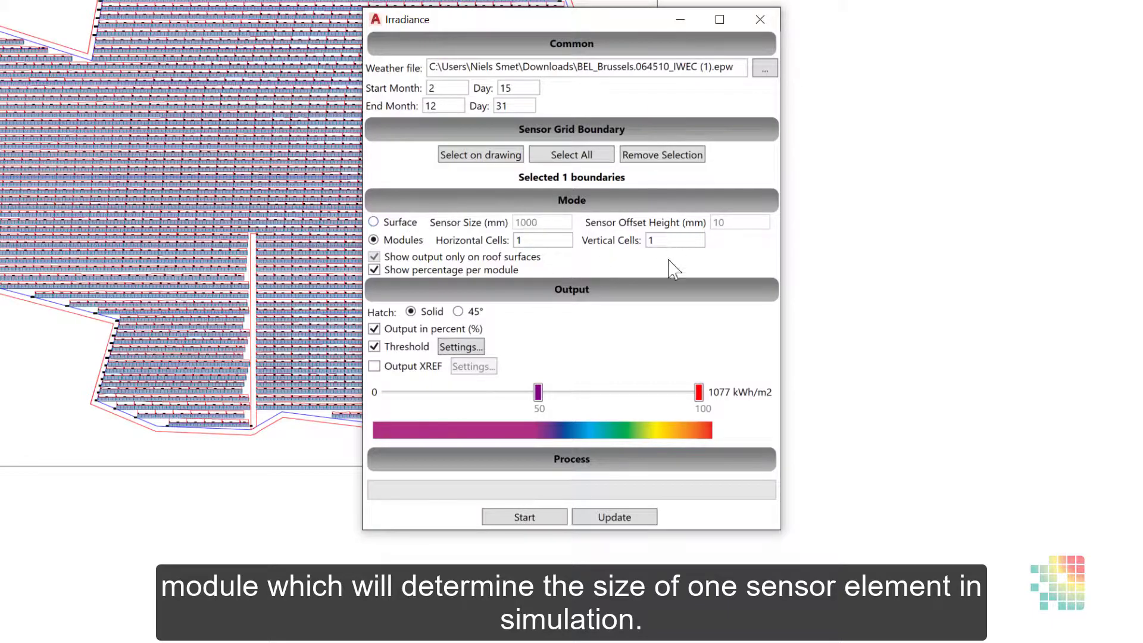
{"action": "left_click", "coordinate": [373, 222]}
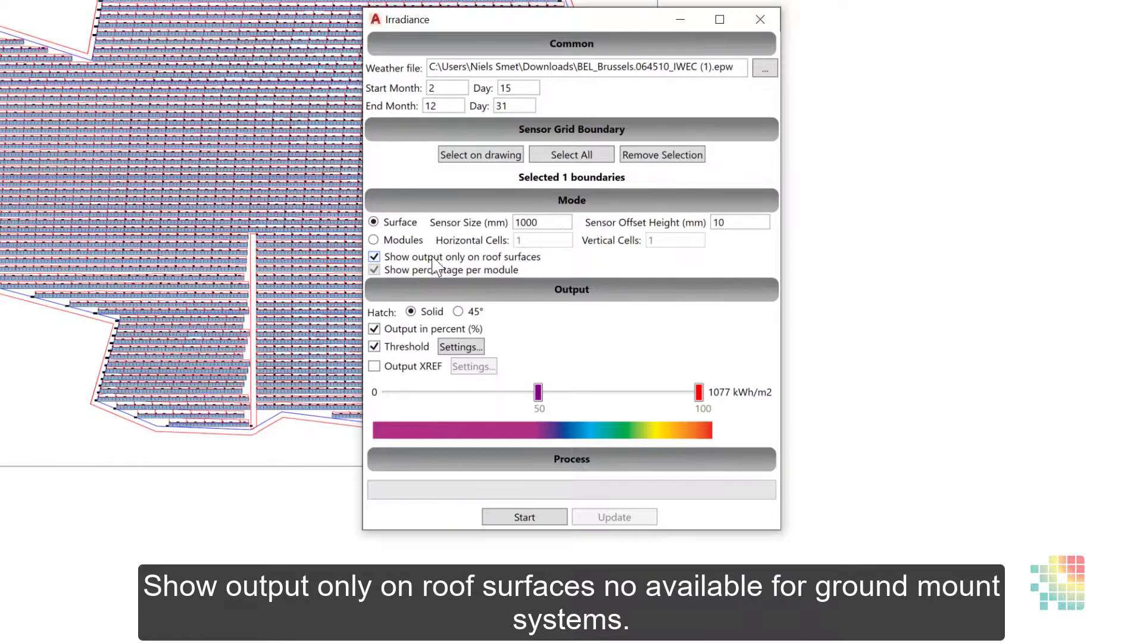
{"action": "left_click", "coordinate": [374, 269]}
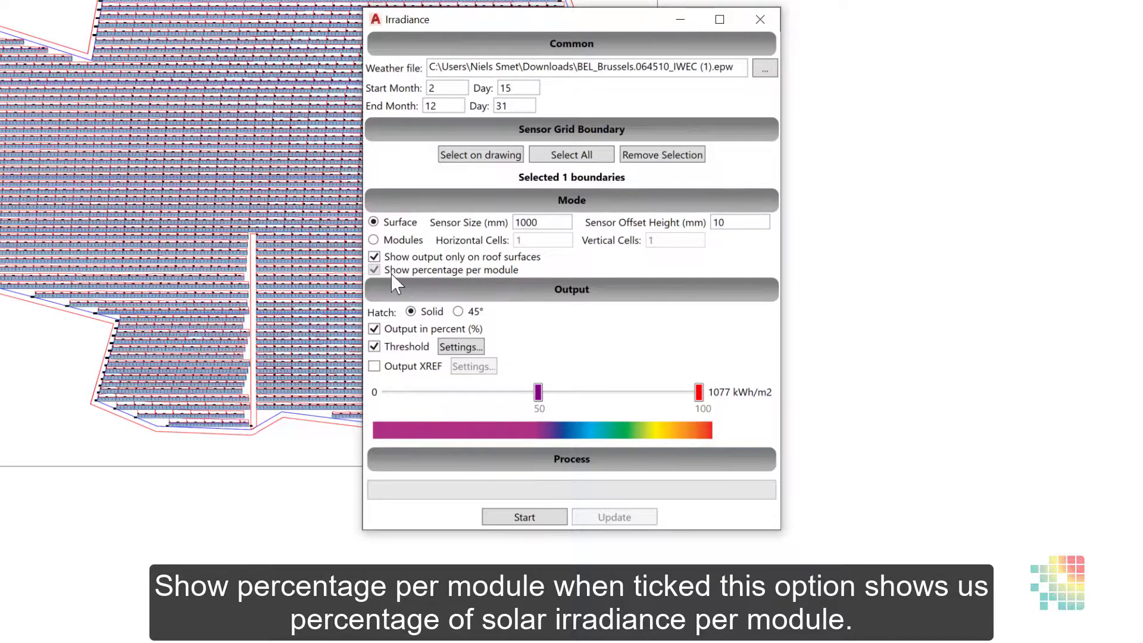
{"action": "left_click", "coordinate": [373, 239]}
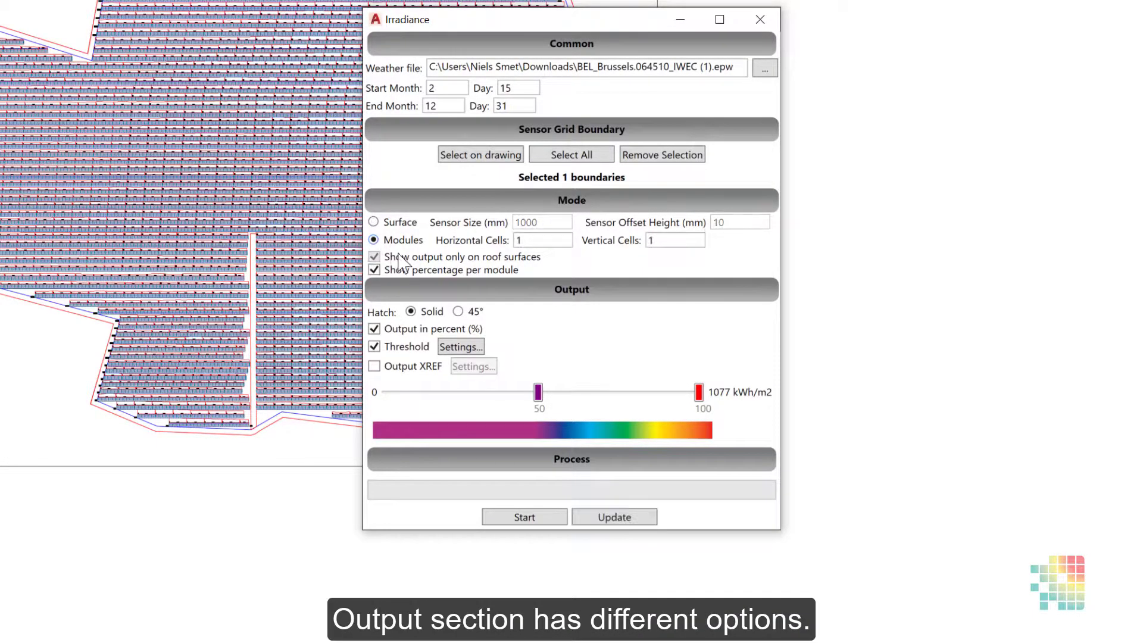
{"action": "left_click", "coordinate": [374, 221]}
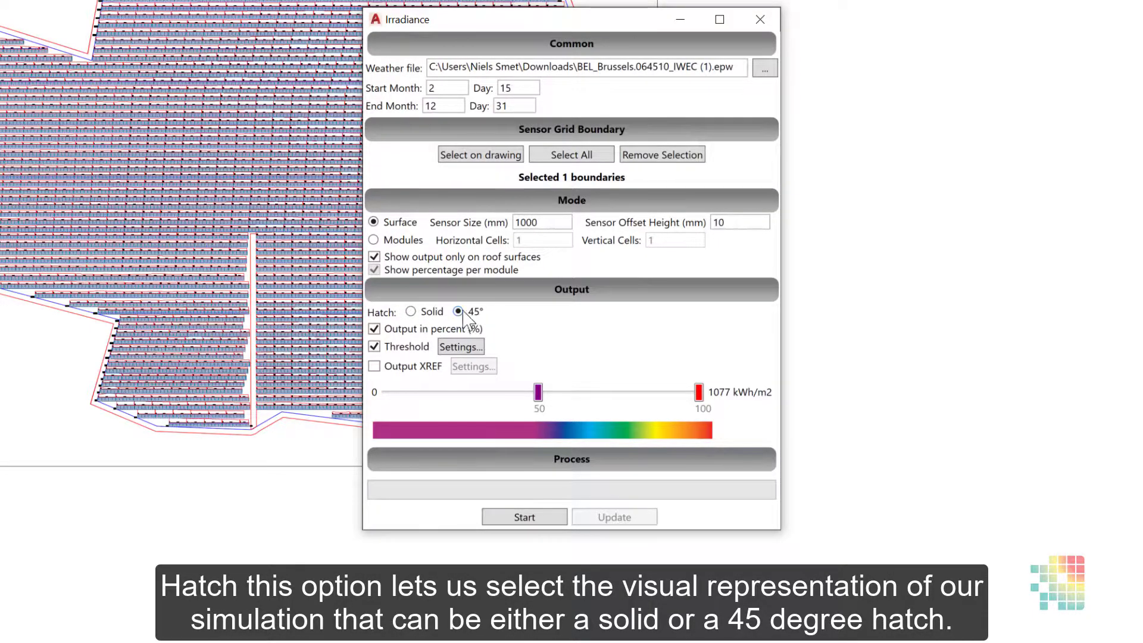
- Set the output hatch to Solid and accept the threshold settings with a 95% cut-off
{"action": "left_click", "coordinate": [424, 312]}
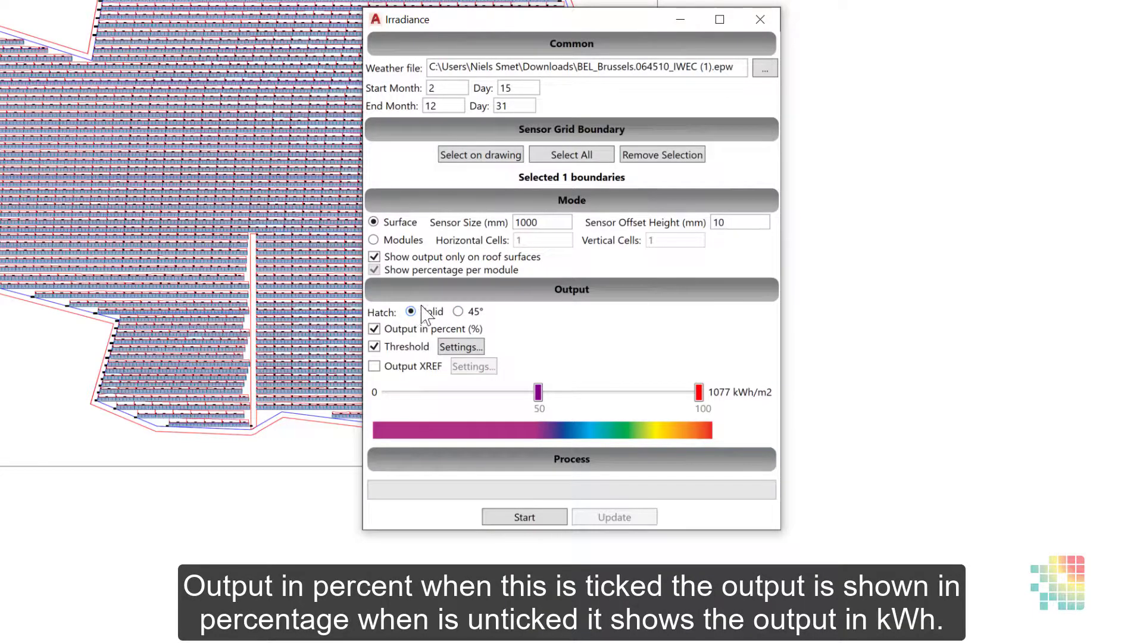
{"action": "left_click", "coordinate": [375, 329]}
{"action": "left_click", "coordinate": [460, 347]}
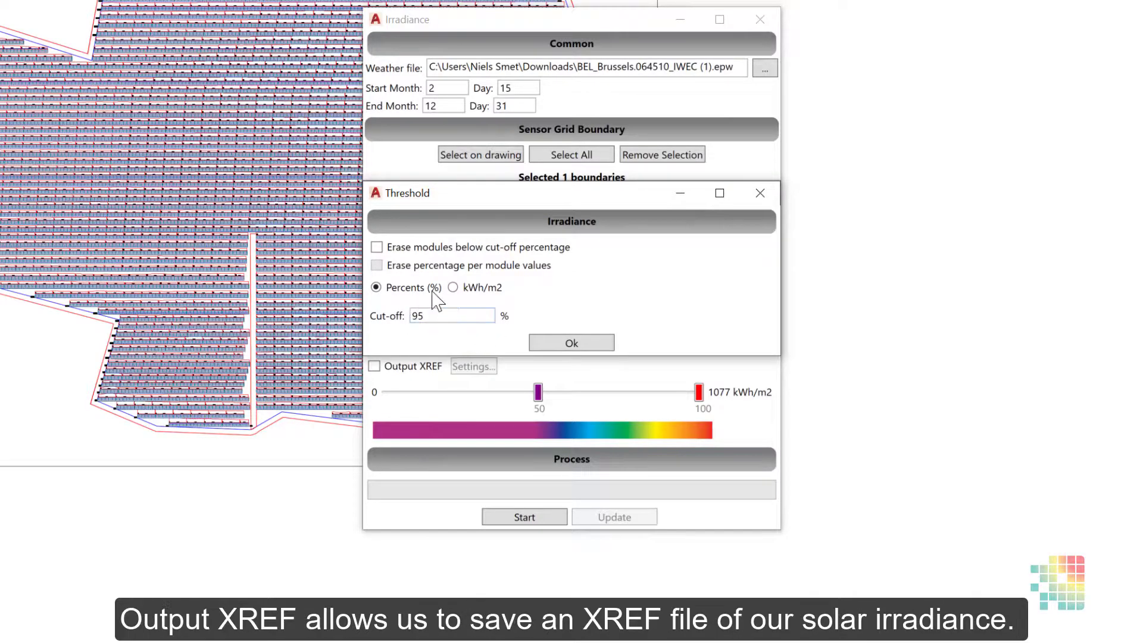
{"action": "left_click", "coordinate": [584, 343]}
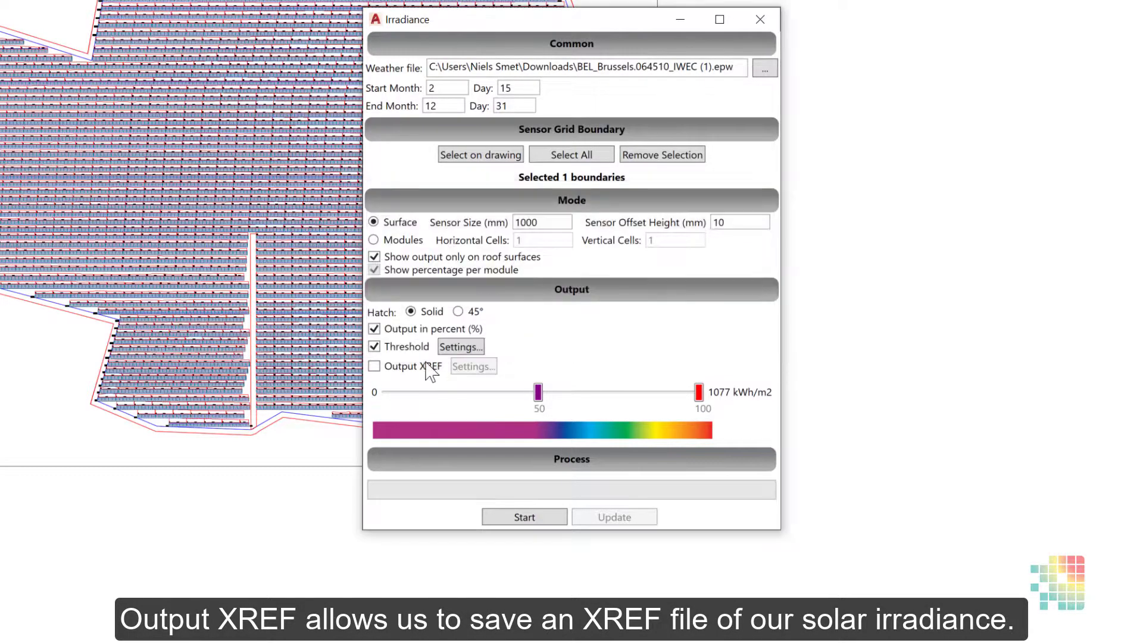
- Enable Output XREF and accept its settings with Attachment reference, full path and saving to the main DWG's folder
{"action": "left_click", "coordinate": [374, 365]}
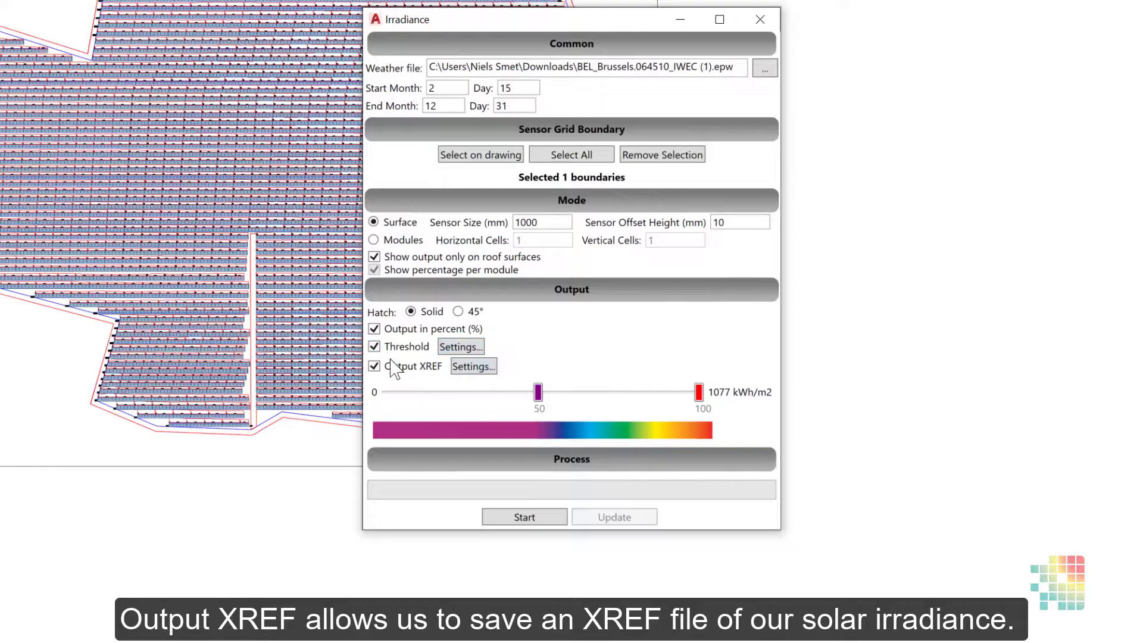
{"action": "left_click", "coordinate": [476, 367]}
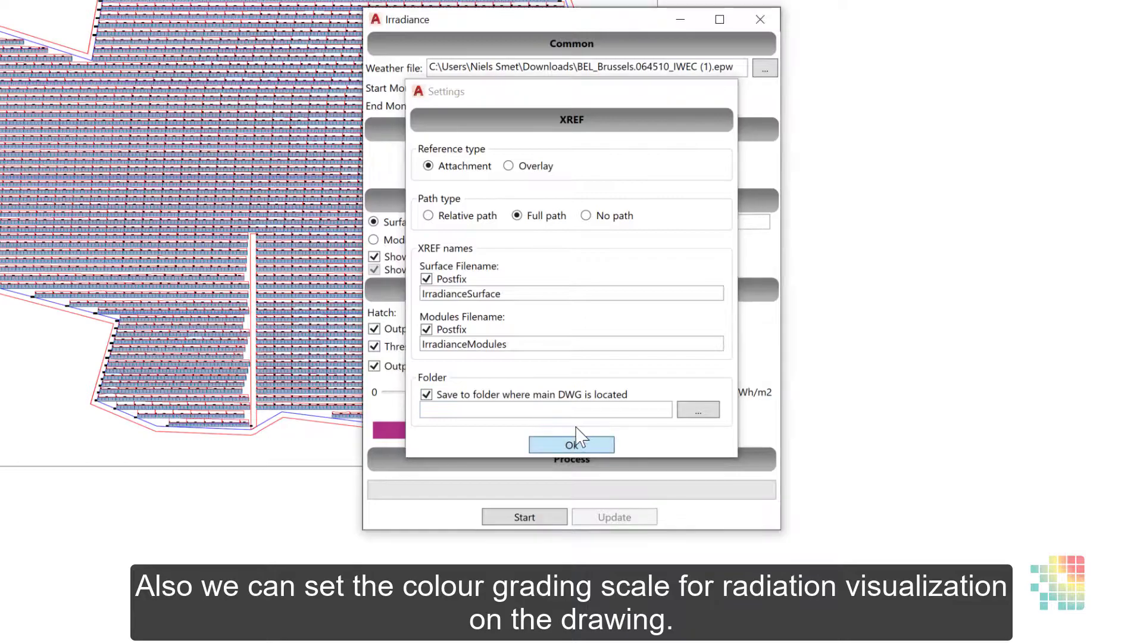
{"action": "left_click", "coordinate": [566, 441]}
- Set the colour scale's lower limit to about 50 and run the irradiance simulation
{"action": "mouse_move", "coordinate": [532, 393]}
{"action": "left_mouse_down"}
{"action": "mouse_move", "coordinate": [423, 394]}
{"action": "mouse_move", "coordinate": [658, 404]}
{"action": "mouse_move", "coordinate": [536, 409]}
{"action": "left_mouse_up"}
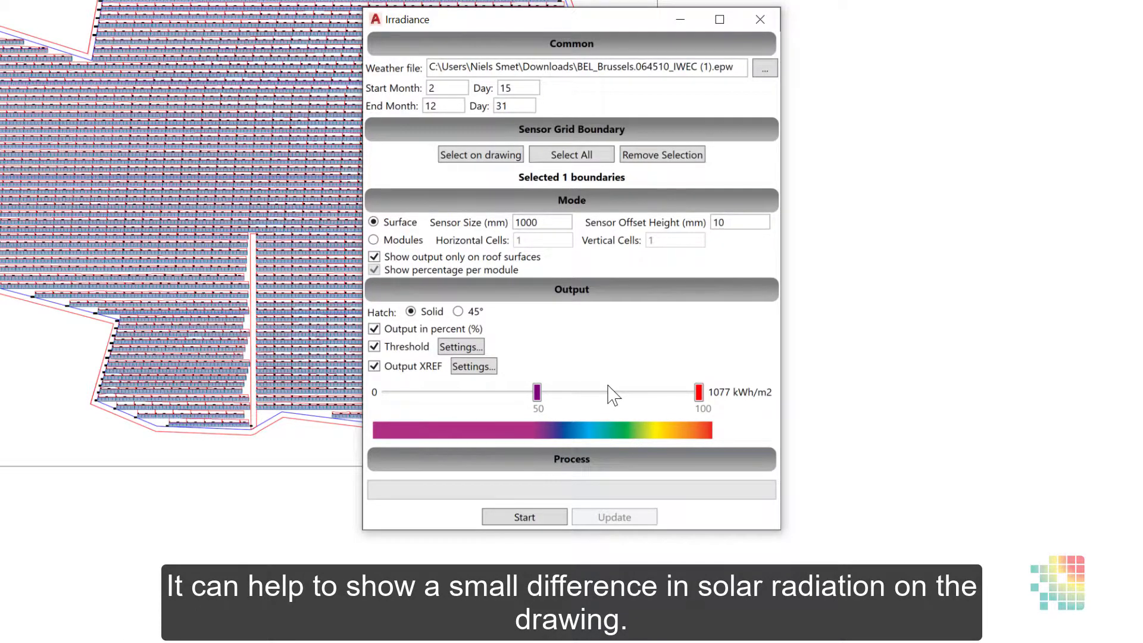
{"action": "left_click", "coordinate": [522, 521]}
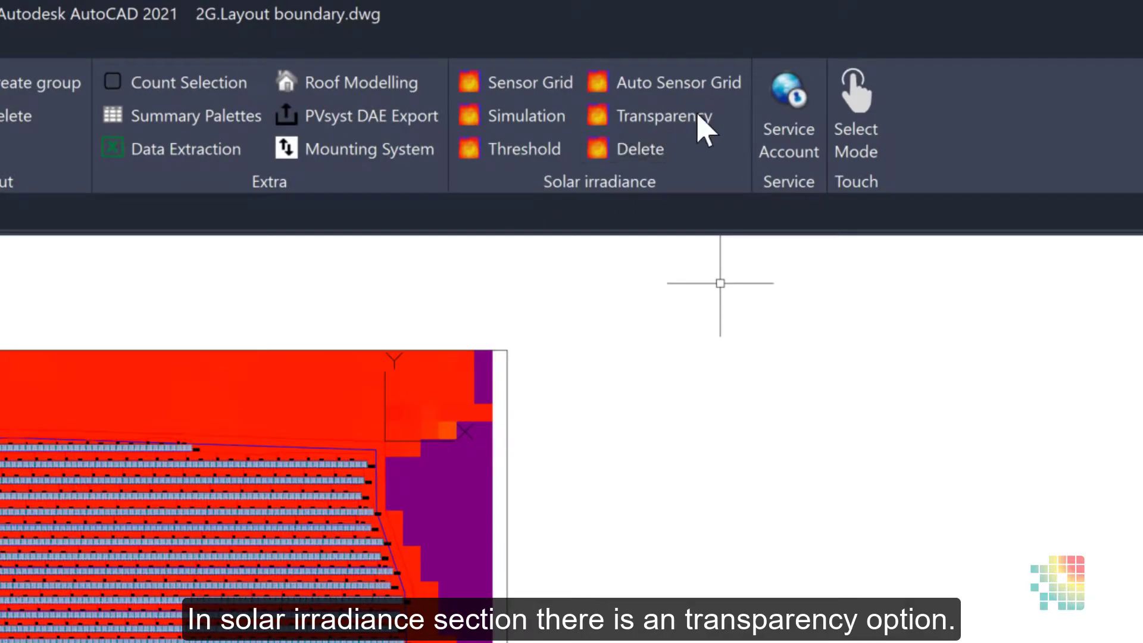
- Set the transparency of the solar irradiance result to 50 percent
{"action": "left_click", "coordinate": [660, 118]}
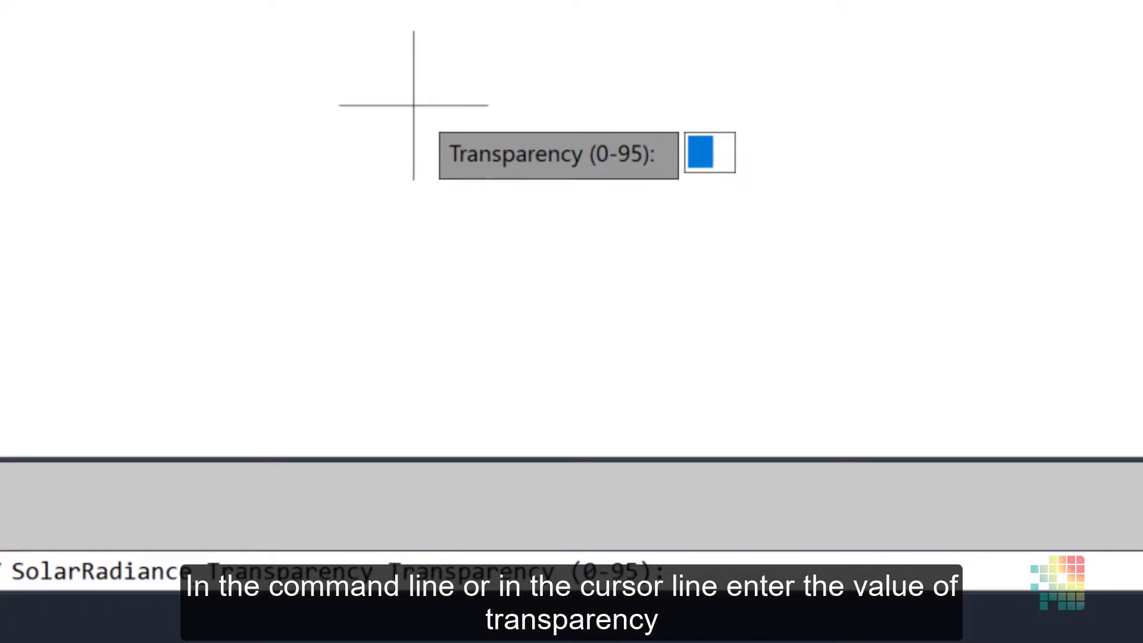
{"action": "type", "text": "50"}
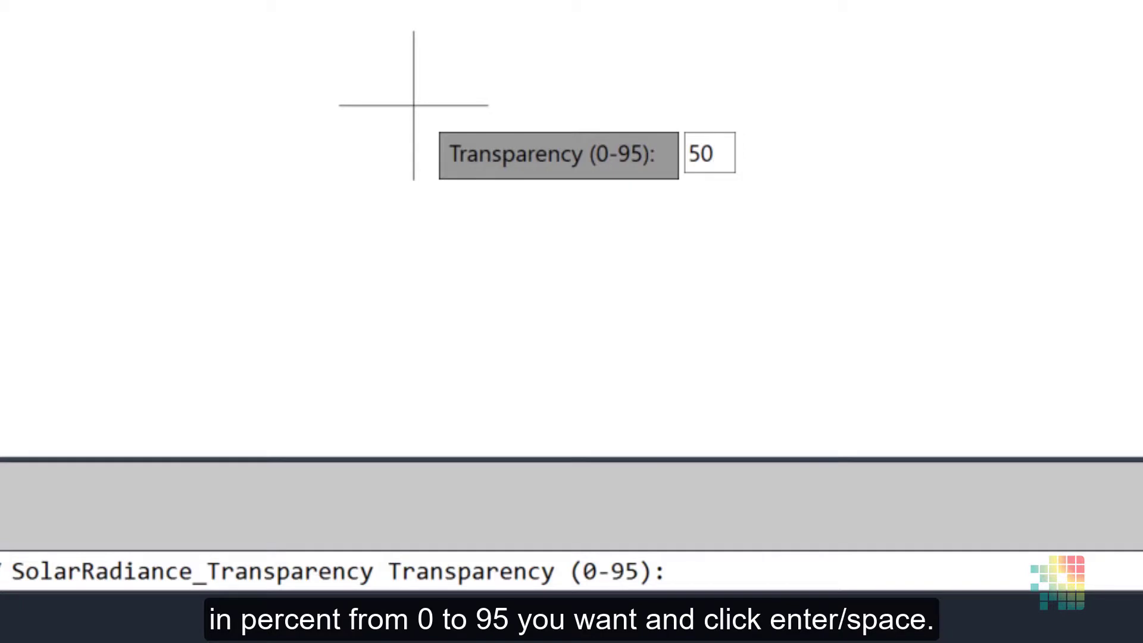
{"action": "key", "text": "Return"}
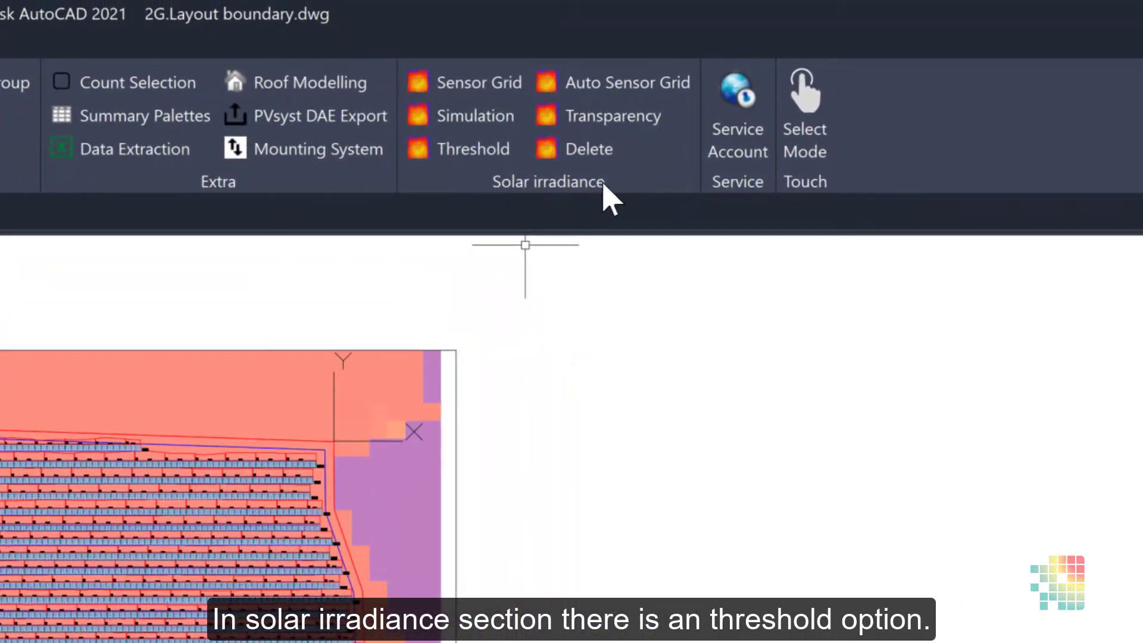
- Run the Threshold process on all grids for solar modules with a 98% cut-off, erasing modules below the cut-off and percentage-per-module values
{"action": "left_click", "coordinate": [492, 153]}
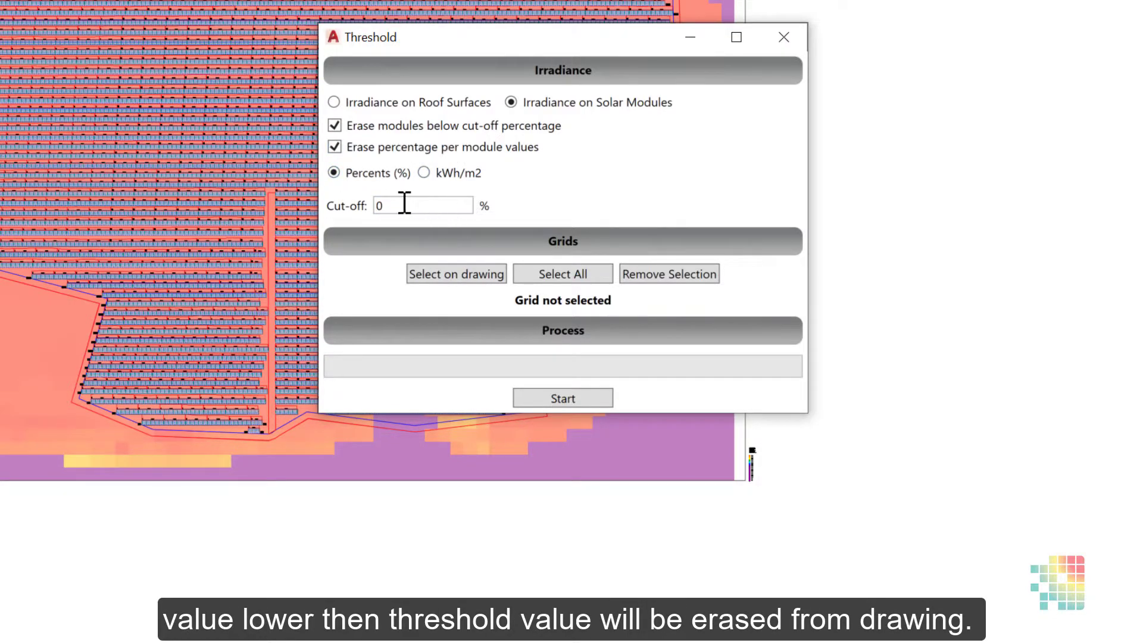
{"action": "double_click", "coordinate": [377, 206]}
{"action": "type", "text": "95"}
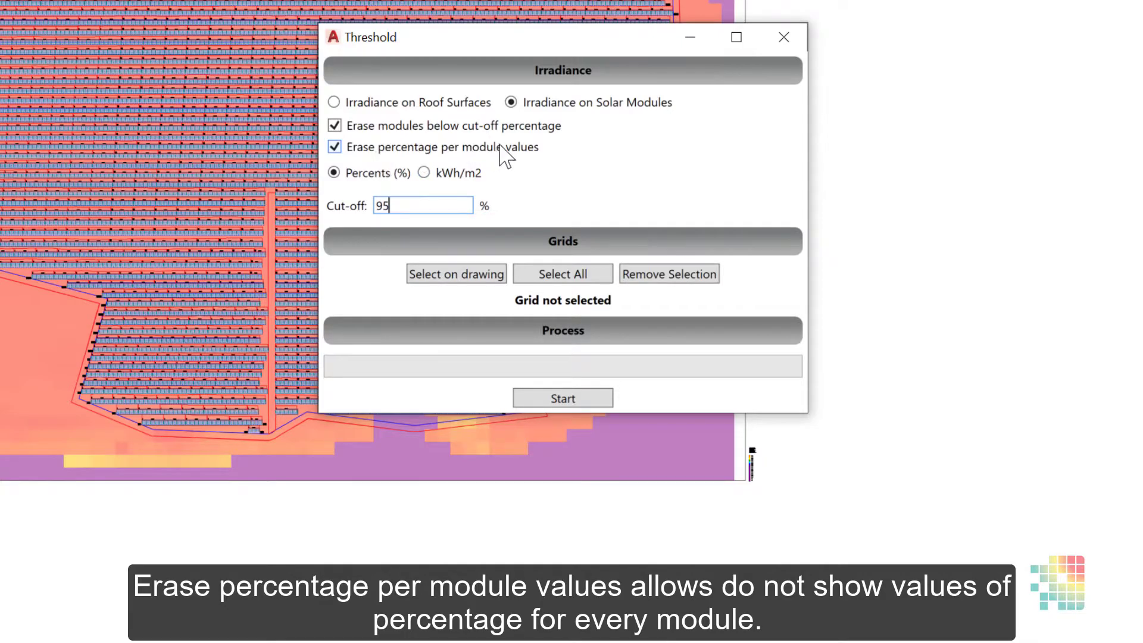
{"action": "left_click", "coordinate": [547, 281]}
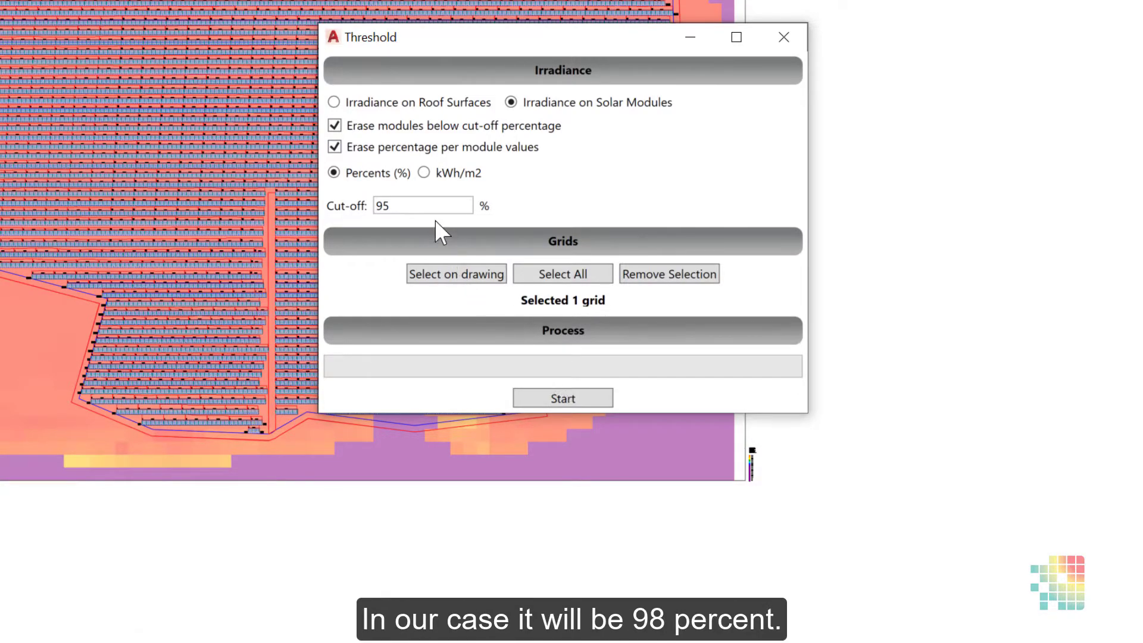
{"action": "left_click", "coordinate": [409, 203]}
{"action": "type", "text": "8"}
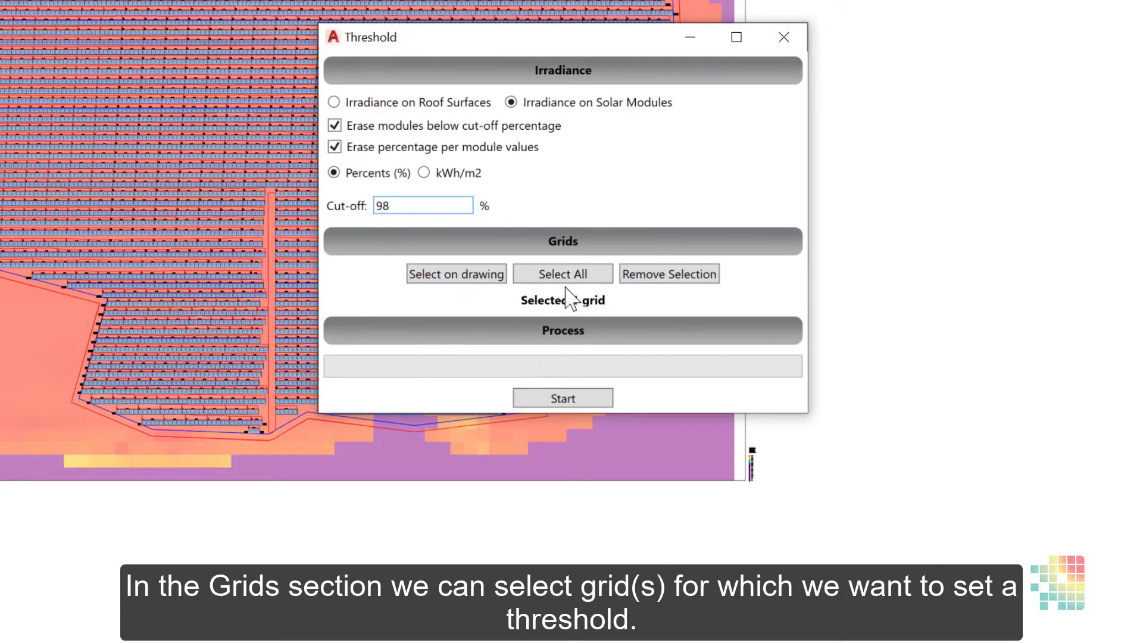
{"action": "left_click", "coordinate": [554, 397]}
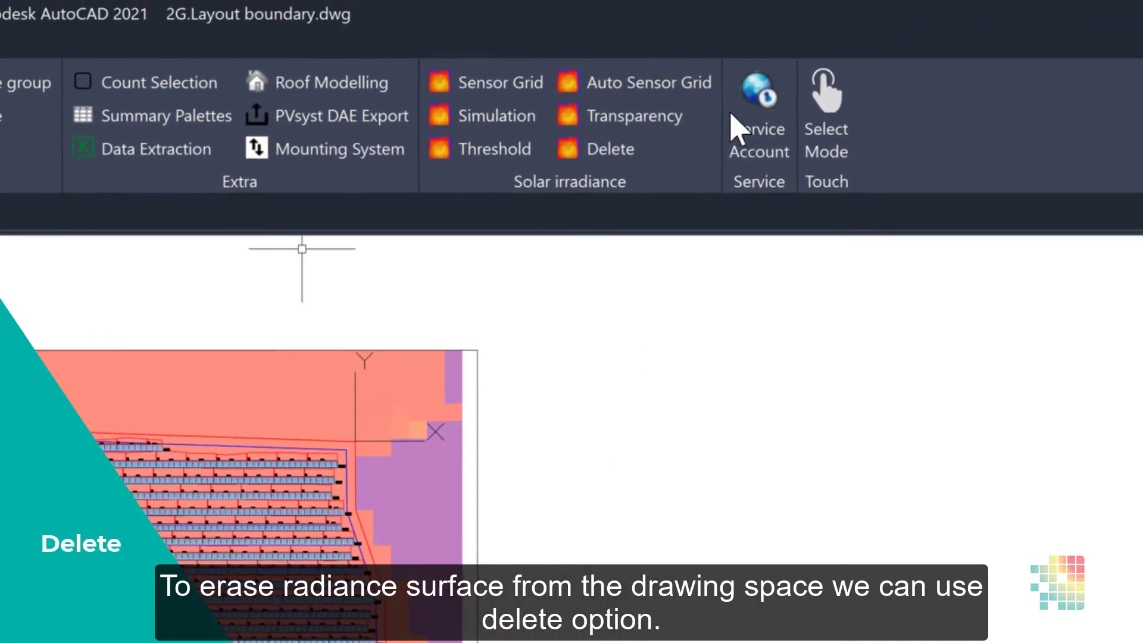
- Delete the irradiance surface from the sensor grid covering the PV layout by picking a point inside it
{"action": "left_click", "coordinate": [608, 150]}
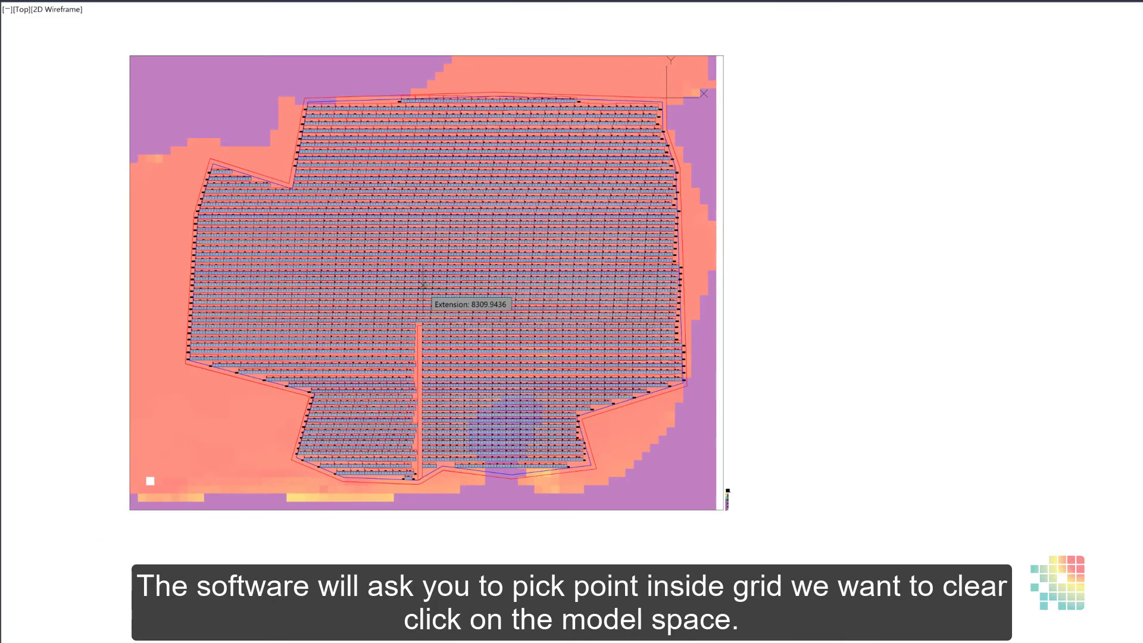
{"action": "left_click", "coordinate": [425, 286]}
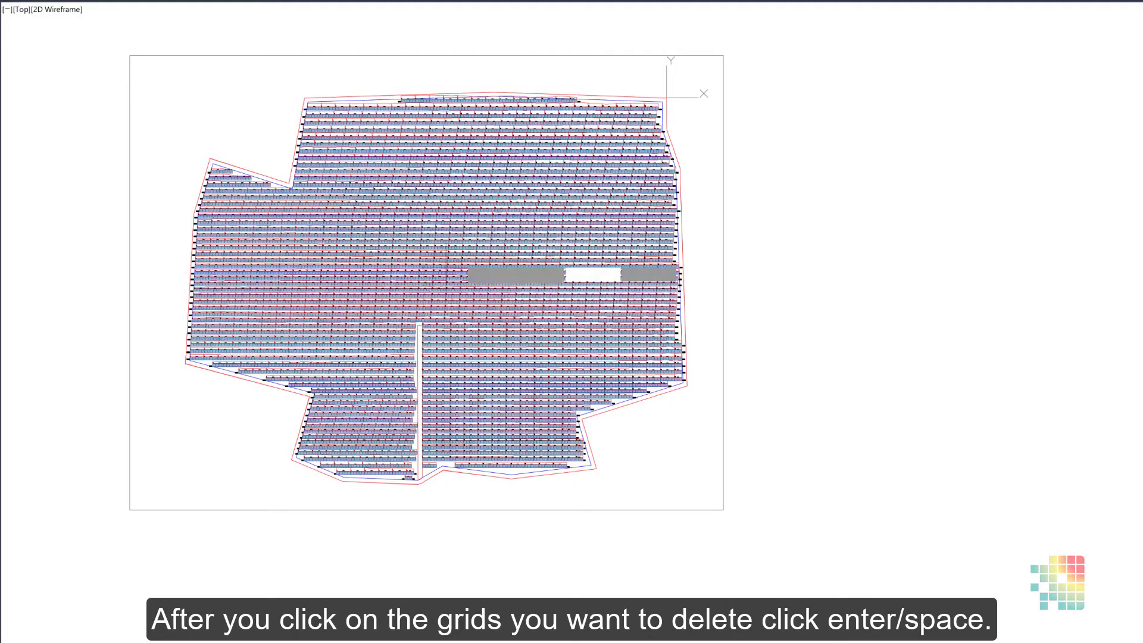
{"action": "left_click", "coordinate": [470, 327]}
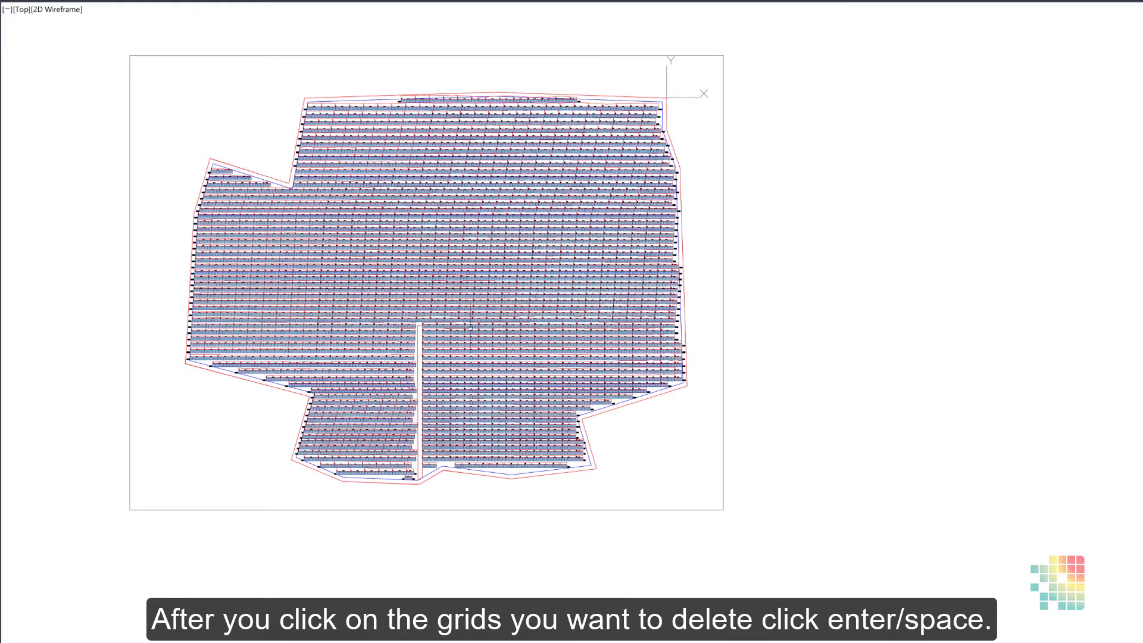